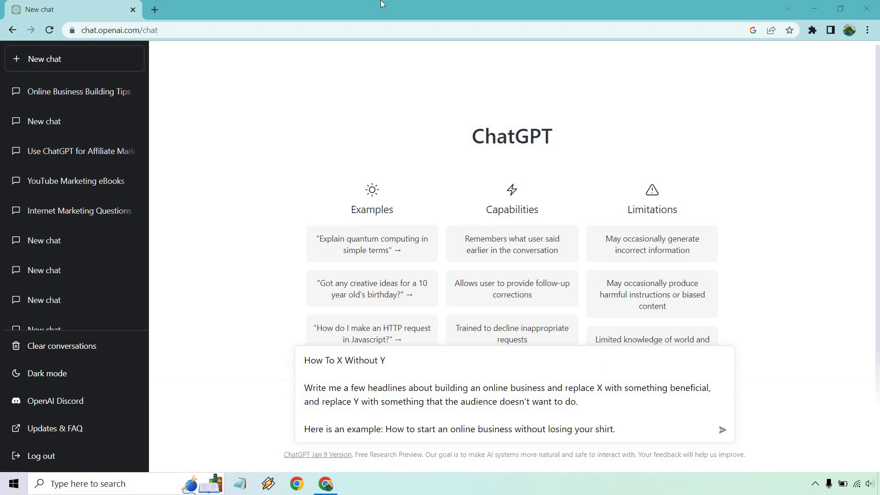
# - Highlight the 'How To X Without Y' title and its X placeholder in the online-business prompt
pyautogui.moveTo(385, 360); pyautogui.dragTo(289, 363)
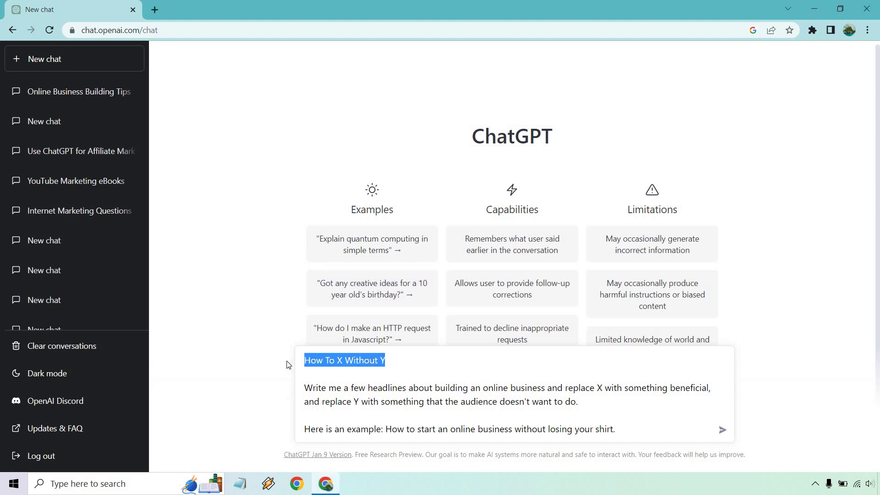
pyautogui.click(812, 258)
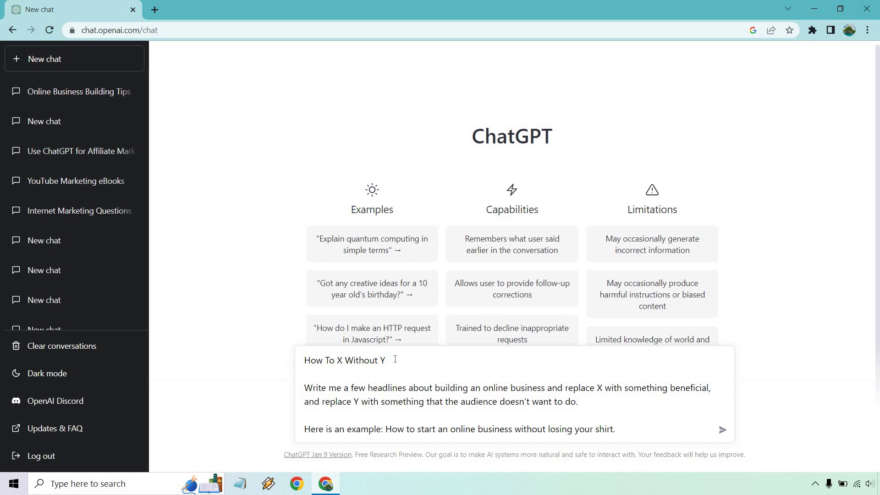
pyautogui.moveTo(335, 360); pyautogui.dragTo(343, 360)
pyautogui.click(381, 361)
pyautogui.moveTo(404, 365); pyautogui.dragTo(247, 362)
pyautogui.click(587, 405)
pyautogui.click(723, 429)
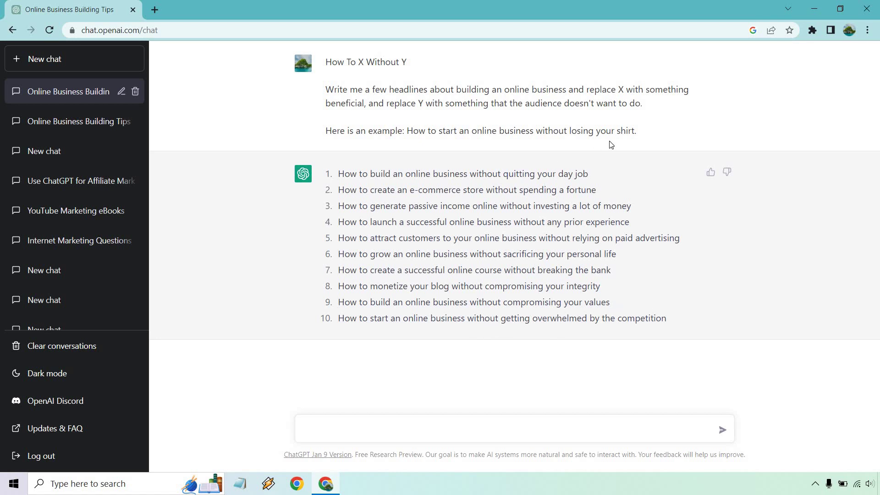
# - Copy the first headline prompt into the message box
pyautogui.moveTo(644, 103); pyautogui.dragTo(329, 65)
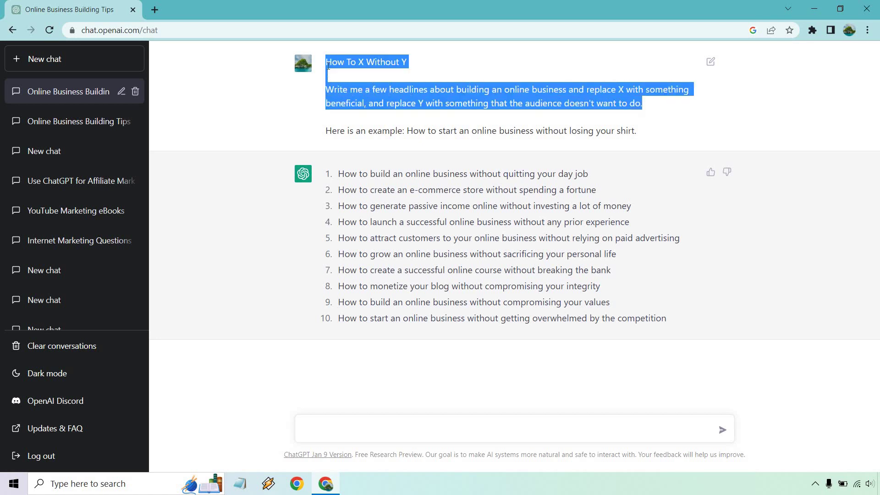
pyautogui.hotkey('ctrl', 'c')
pyautogui.click(477, 429)
pyautogui.hotkey('ctrl', 'v')
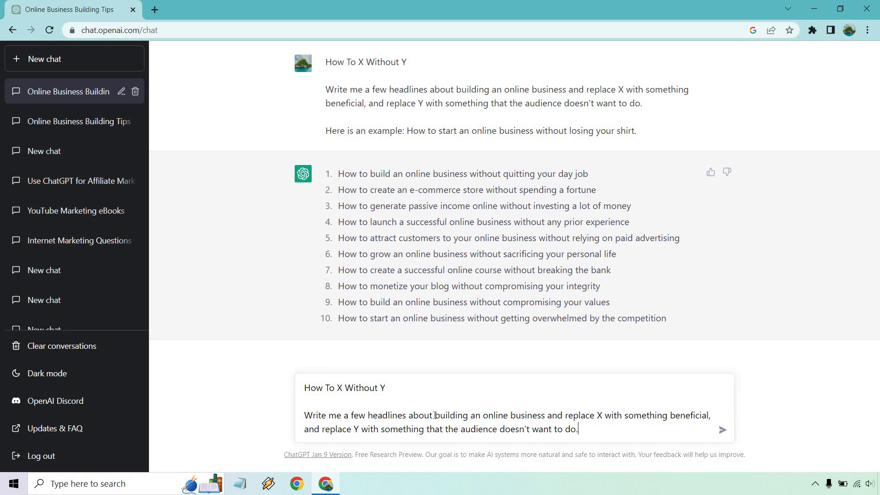
# - Replace the topic with 'running successful Google Ad campaigns' and send the prompt
pyautogui.moveTo(434, 415); pyautogui.dragTo(546, 416)
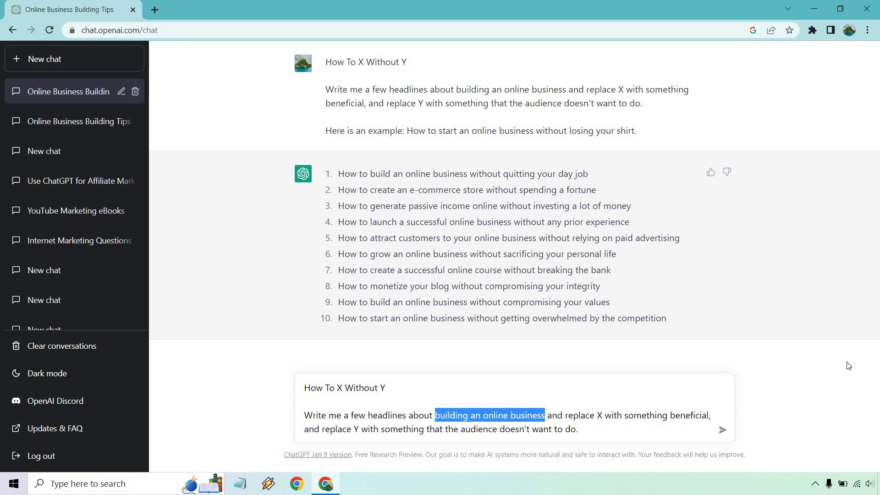
pyautogui.hotkey('ctrl', 'v')
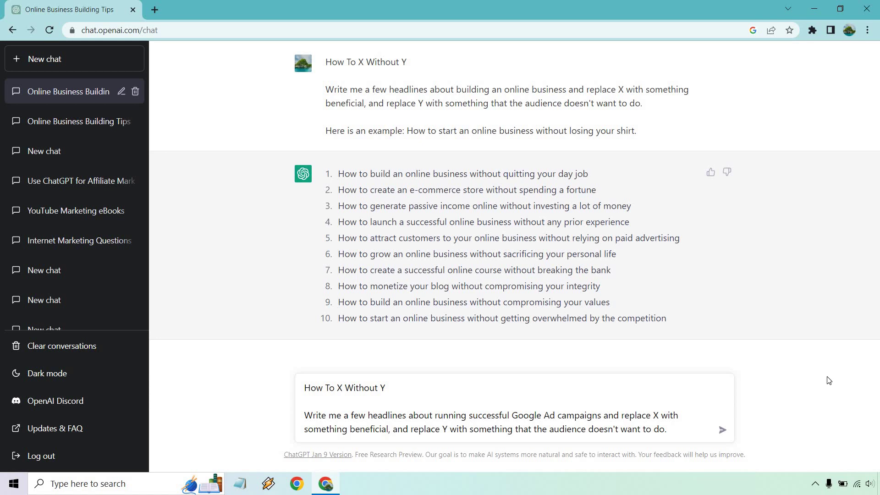
pyautogui.click(723, 429)
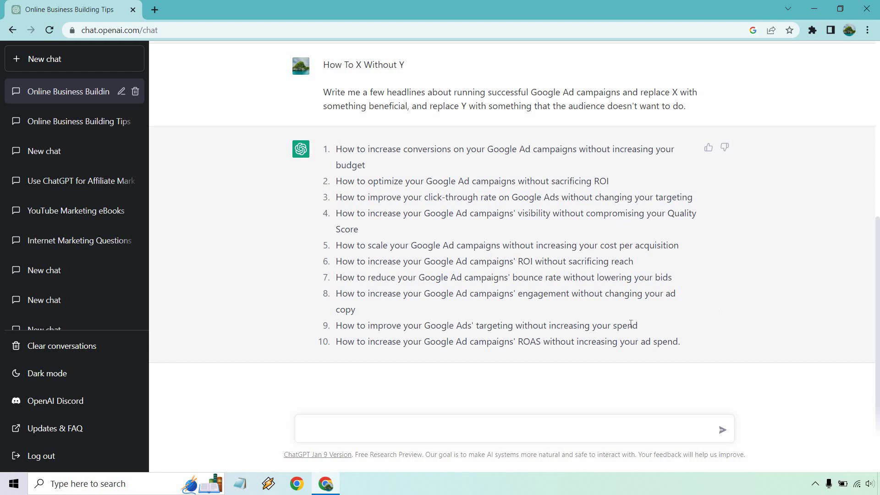
pyautogui.tripleClick(468, 313)
pyautogui.moveTo(391, 320); pyautogui.dragTo(335, 325)
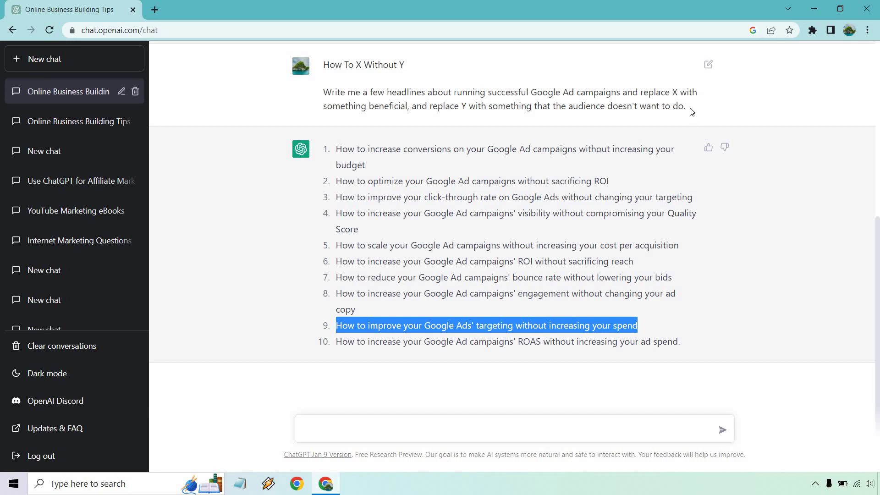
# - Copy the Google Ads headline prompt into the message box
pyautogui.moveTo(690, 110); pyautogui.dragTo(323, 65)
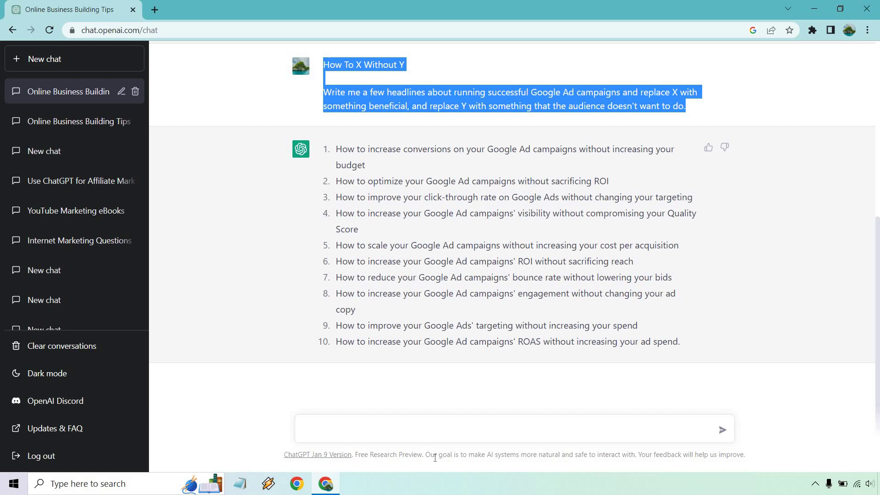
pyautogui.click(439, 426)
pyautogui.hotkey('ctrl', 'v')
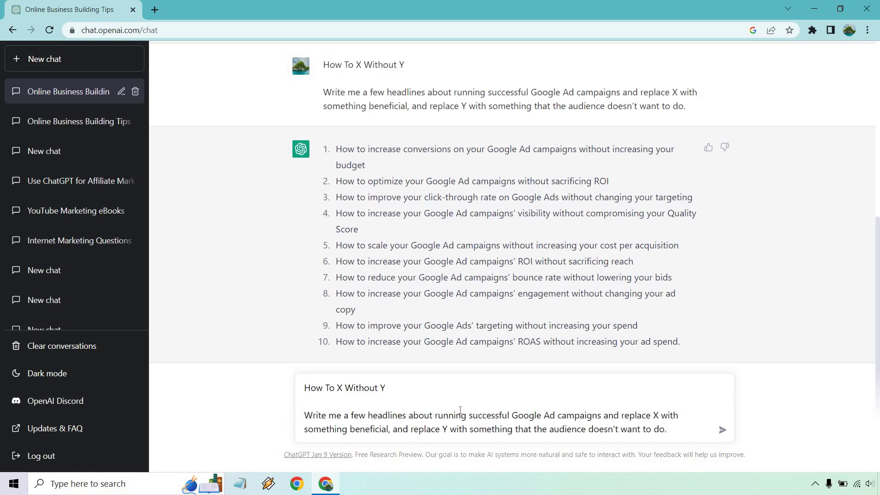
# - Replace the topic with 'growing to 100,000 followers on Instagram' and send the prompt
pyautogui.moveTo(435, 415); pyautogui.dragTo(555, 415)
pyautogui.write('growing to 100,000 followers on Instagram')
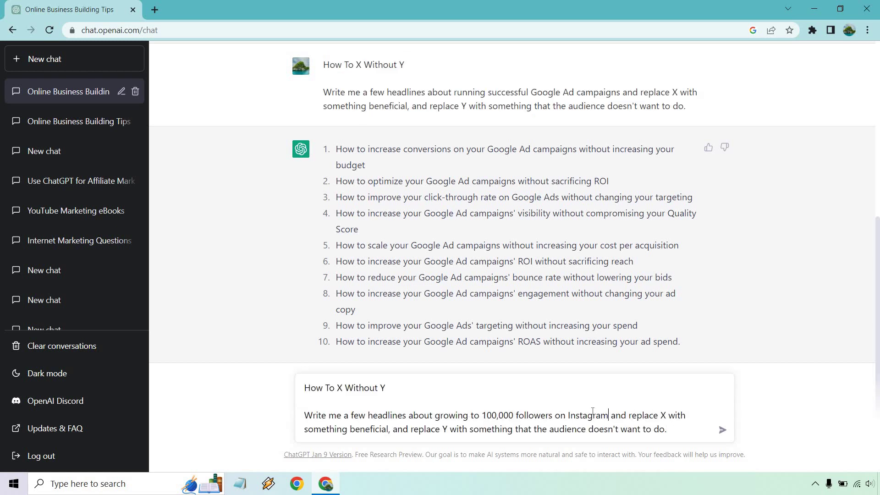
pyautogui.press('Return')
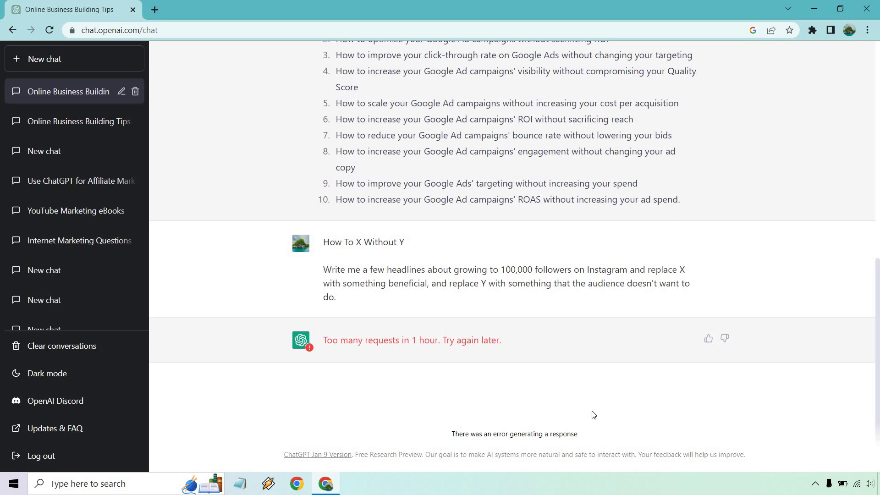
pyautogui.scroll(10, 742, 153)
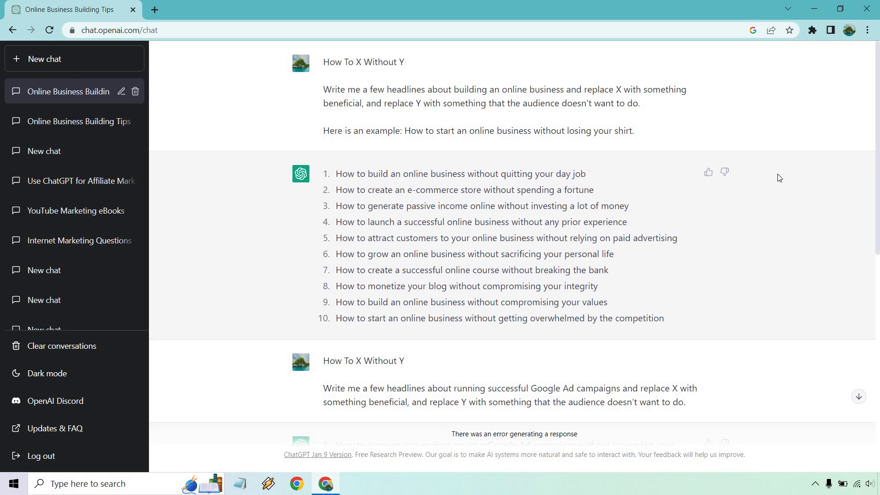
pyautogui.scroll(-10, 778, 178)
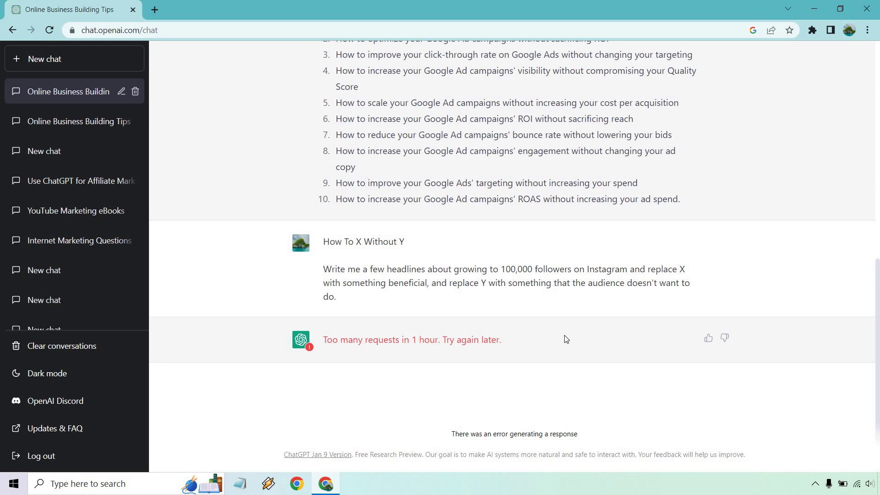
pyautogui.moveTo(522, 343); pyautogui.dragTo(324, 339)
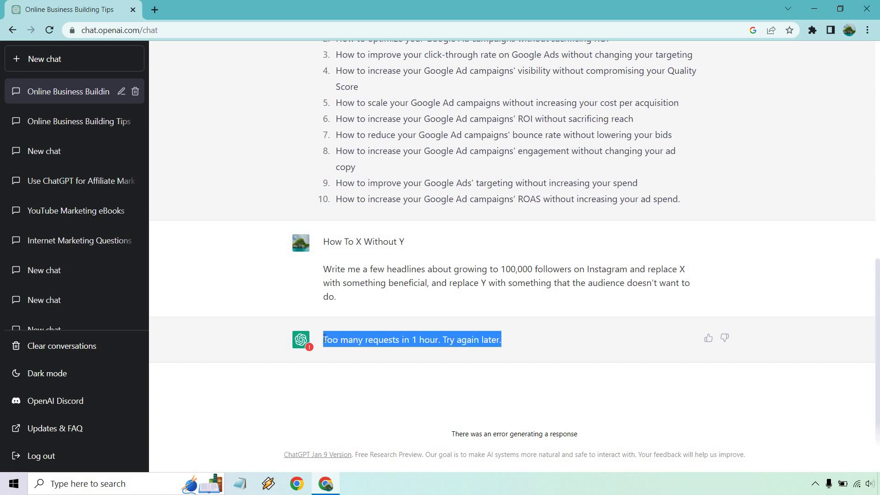
pyautogui.click(562, 321)
pyautogui.scroll(10, 564, 320)
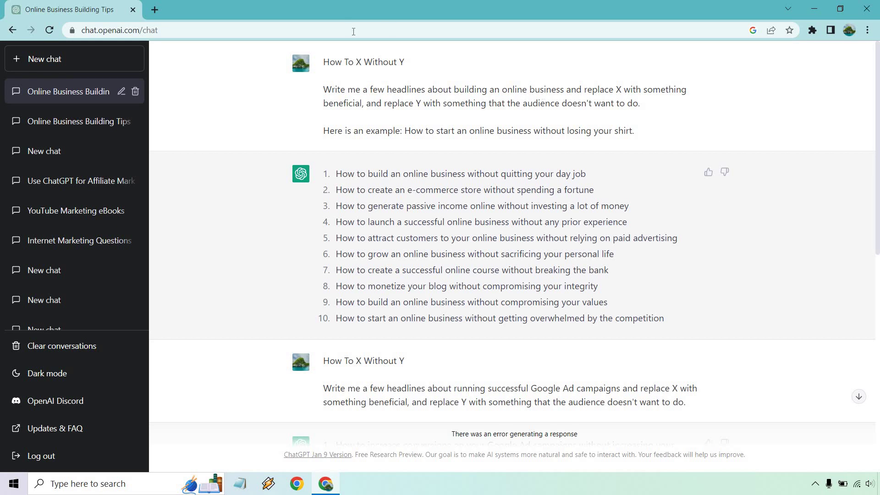
pyautogui.moveTo(408, 62); pyautogui.dragTo(321, 62)
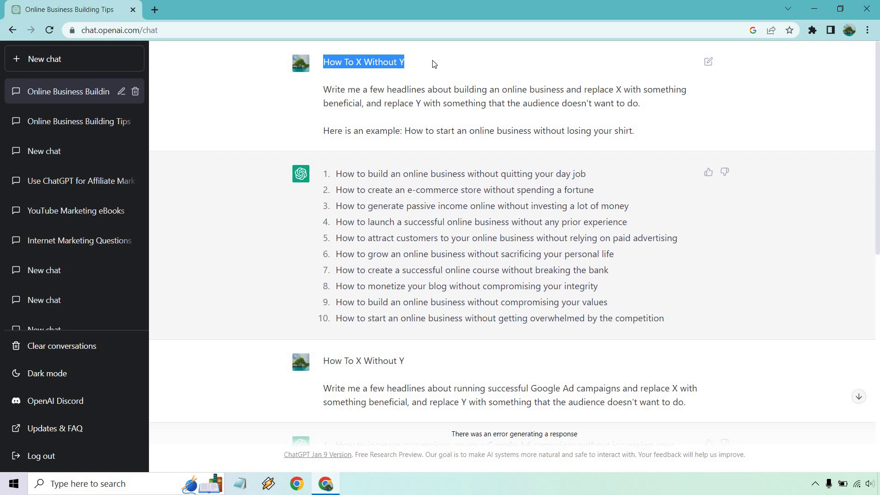
pyautogui.click(434, 64)
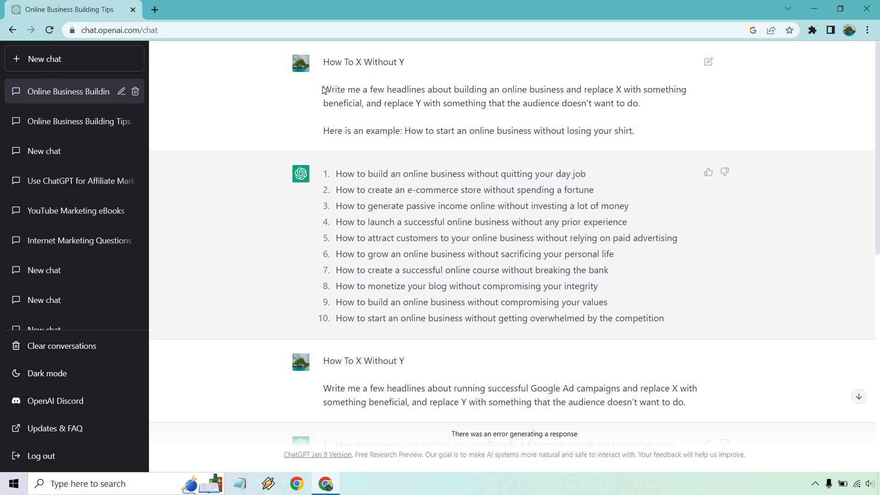
pyautogui.moveTo(324, 90); pyautogui.dragTo(455, 88)
pyautogui.click(473, 89)
pyautogui.doubleClick(458, 89)
pyautogui.moveTo(522, 87); pyautogui.dragTo(639, 101)
pyautogui.click(571, 88)
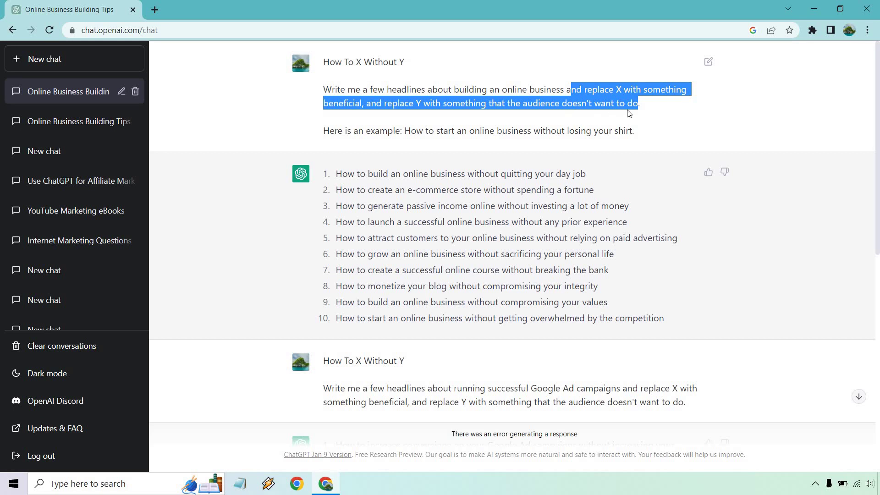
pyautogui.click(654, 108)
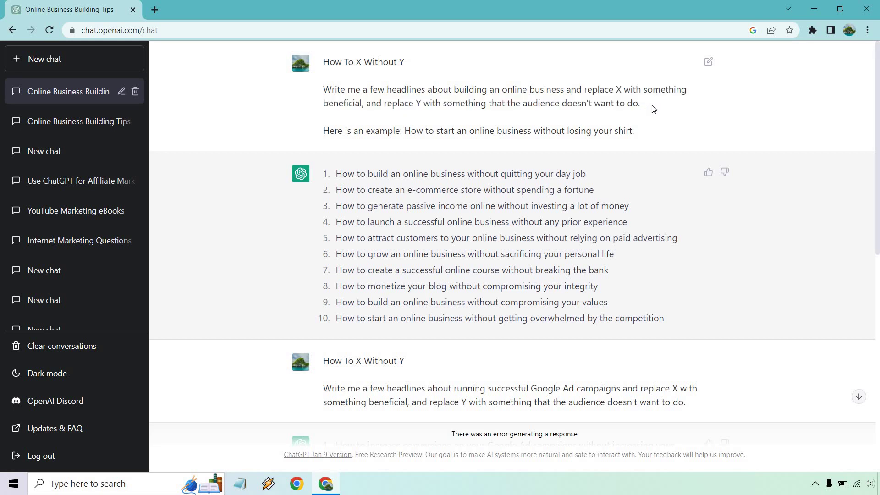